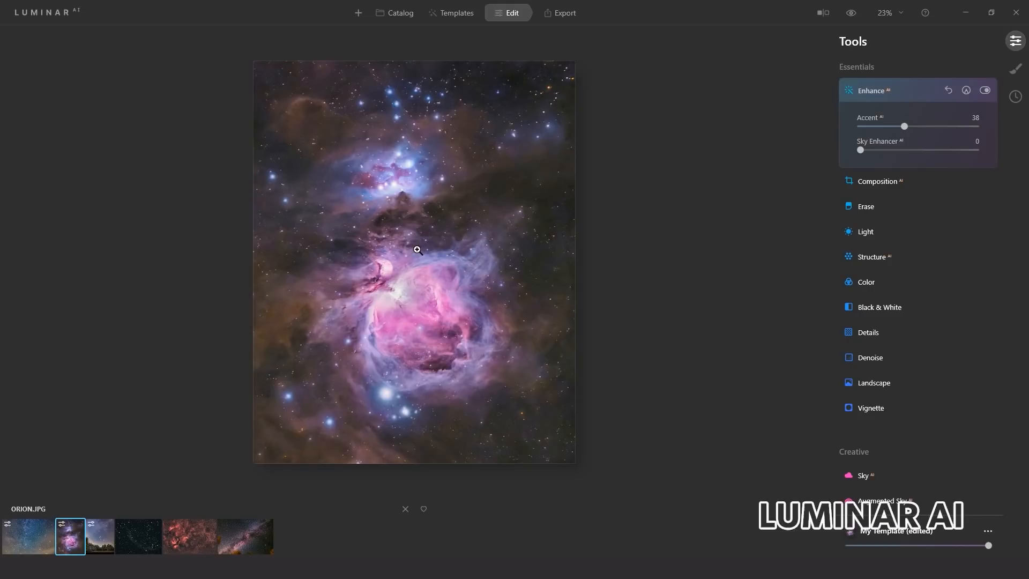
# Inspect the Orion nebula photo at 50% and 25% zoom, and view its original version from the edit history.
pyautogui.click(903, 11)
pyautogui.click(911, 76)
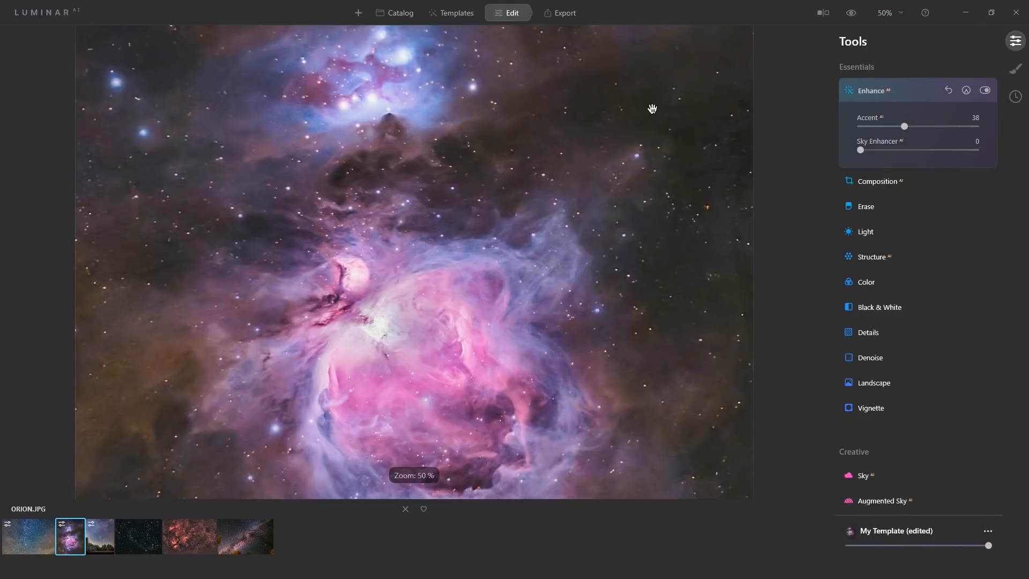
pyautogui.click(902, 14)
pyautogui.click(910, 56)
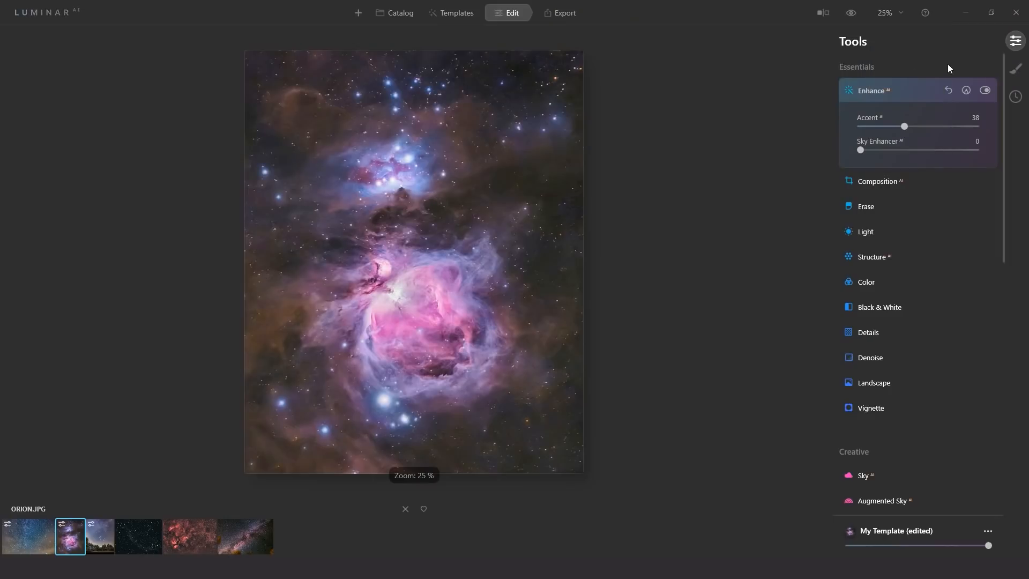
pyautogui.click(1016, 98)
pyautogui.click(893, 128)
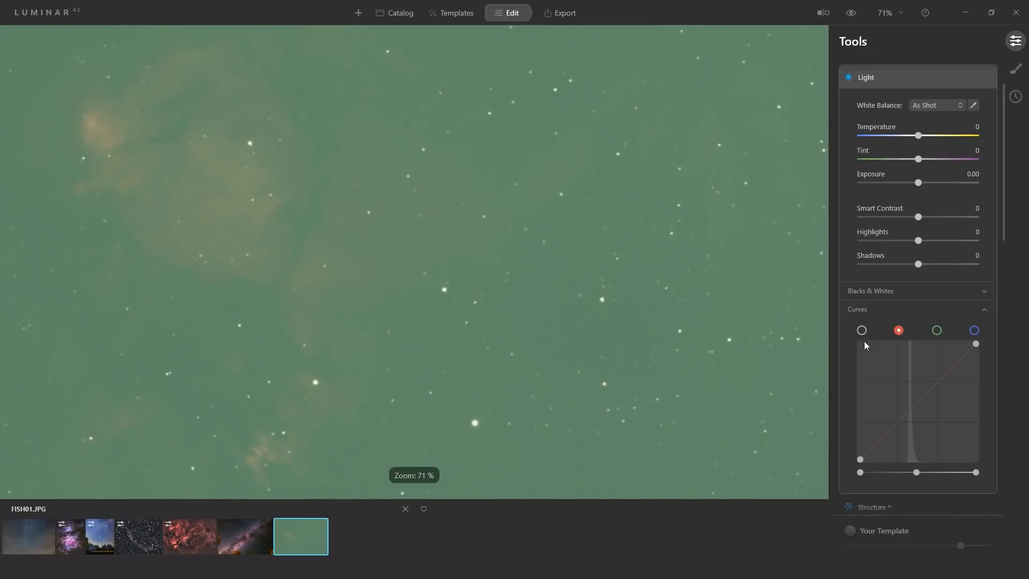
# Adjust the curves of FISH01.JPG by shifting the master black point inward, lifting the master midtones and shifting the green black point inward.
pyautogui.click(862, 330)
pyautogui.scroll(-1, 863, 344)
pyautogui.moveTo(860, 420); pyautogui.dragTo(882, 419)
pyautogui.moveTo(910, 374); pyautogui.dragTo(907, 363)
pyautogui.click(937, 279)
pyautogui.moveTo(861, 418); pyautogui.dragTo(873, 416)
pyautogui.click(861, 279)
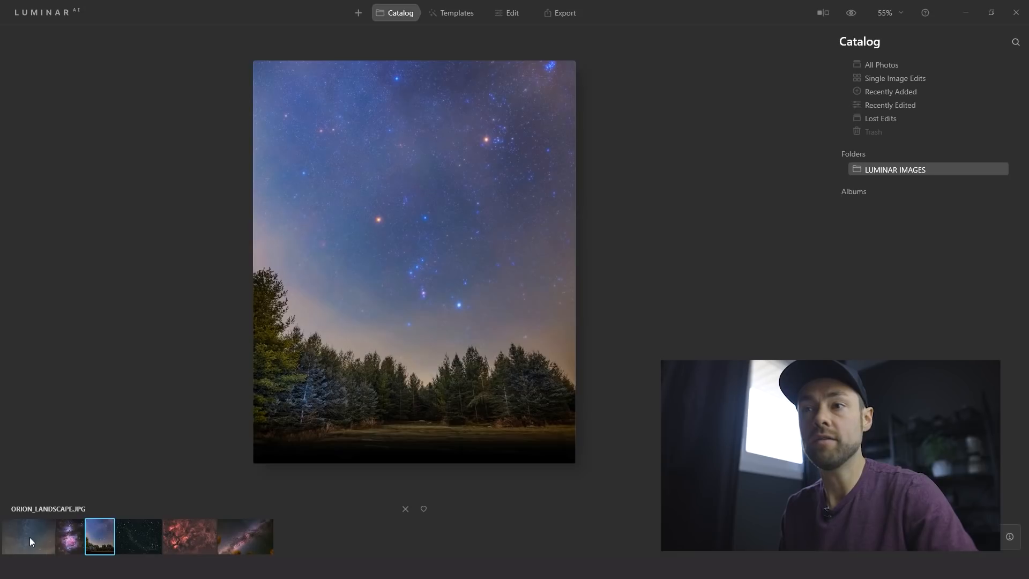
# View the Cassiopeia, Orion, Veil Nebula and Orion landscape photos in the catalog one after another.
pyautogui.click(30, 537)
pyautogui.click(71, 538)
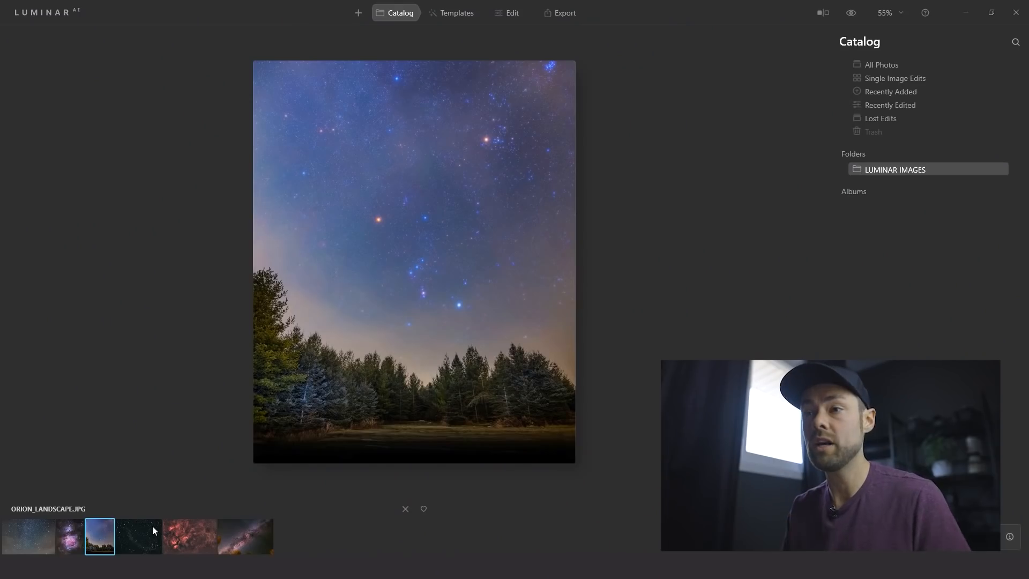
pyautogui.click(152, 530)
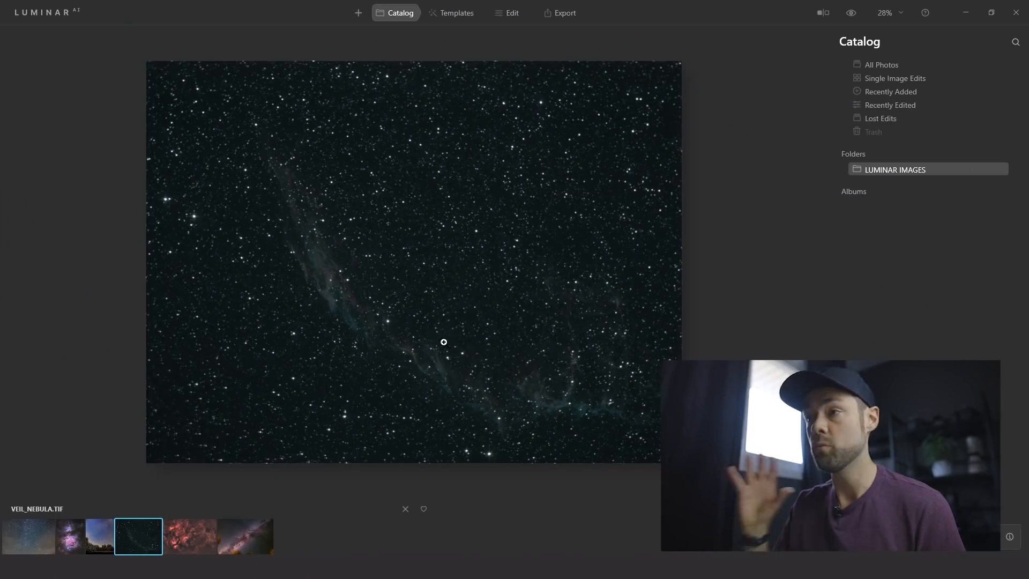
pyautogui.click(107, 529)
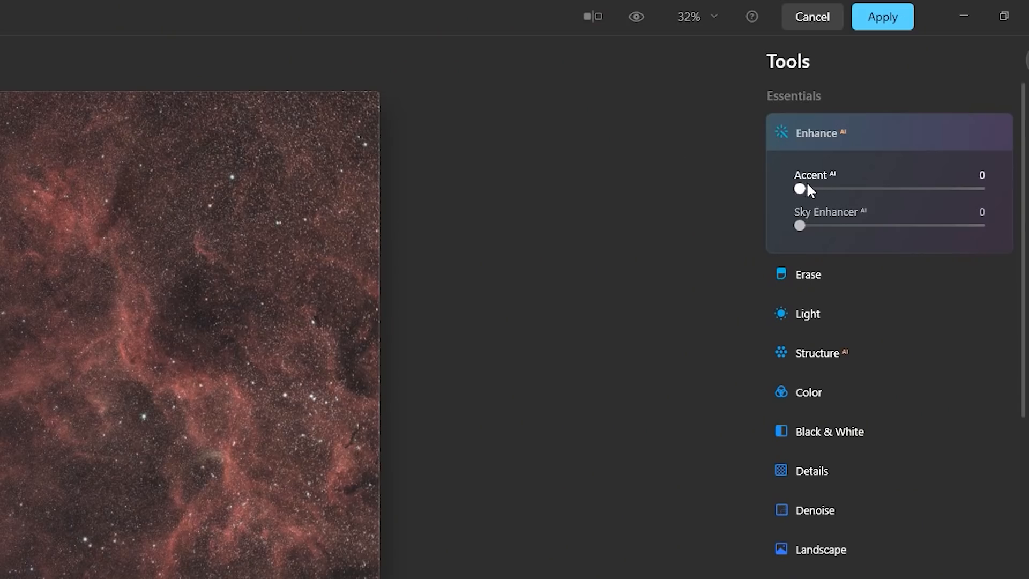
# Increase the Enhance AI Accent on the red nebula photo.
pyautogui.moveTo(806, 182); pyautogui.dragTo(872, 177)
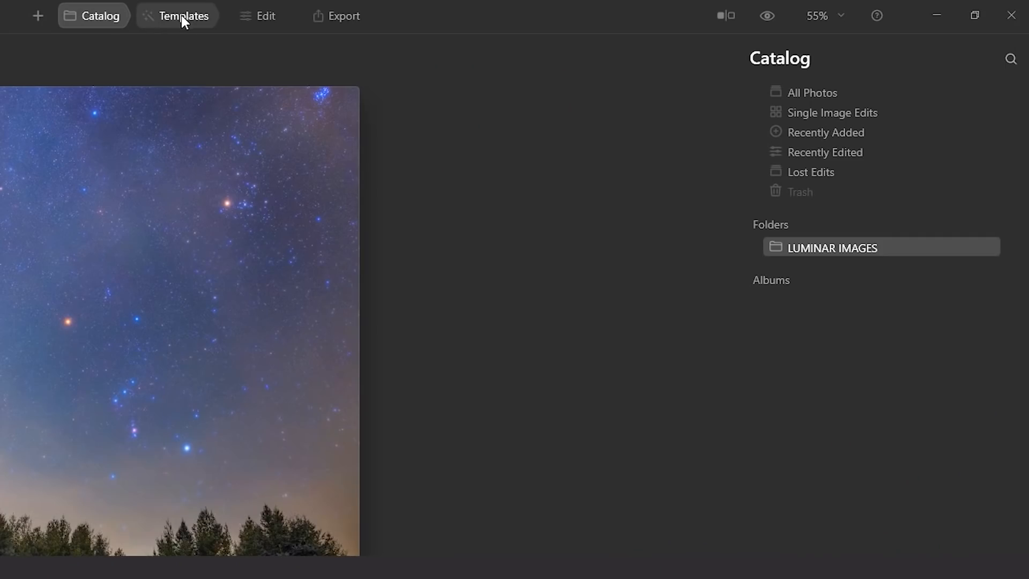
# Browse the template collections suggested for the Orion landscape photo and open Natural Skies.
pyautogui.click(181, 15)
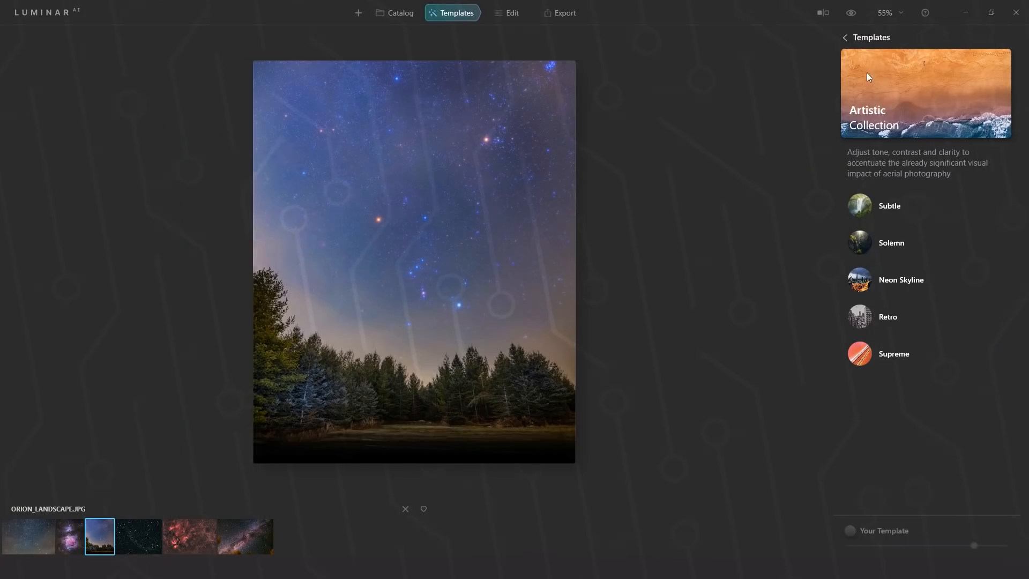
pyautogui.click(845, 37)
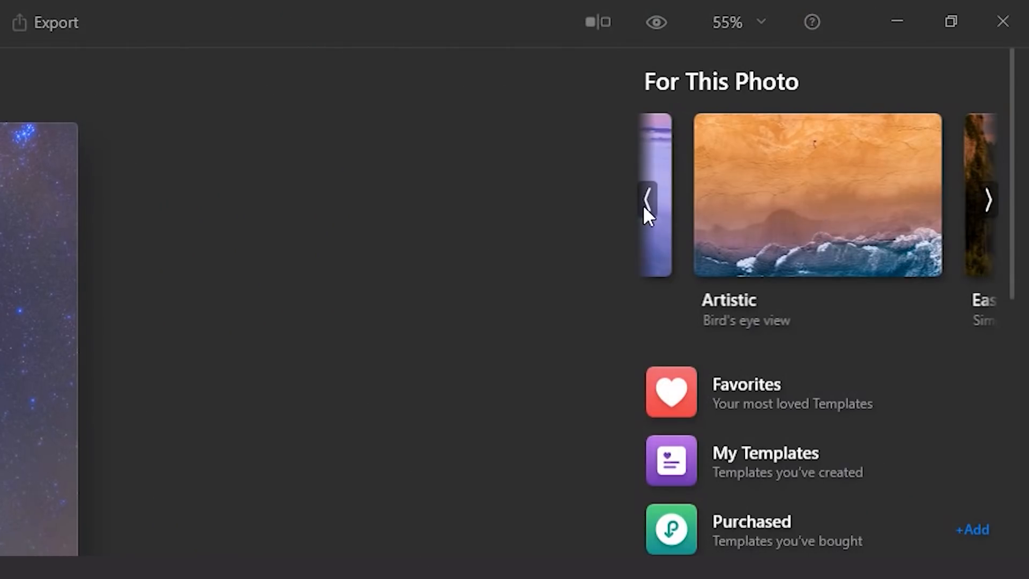
pyautogui.click(645, 206)
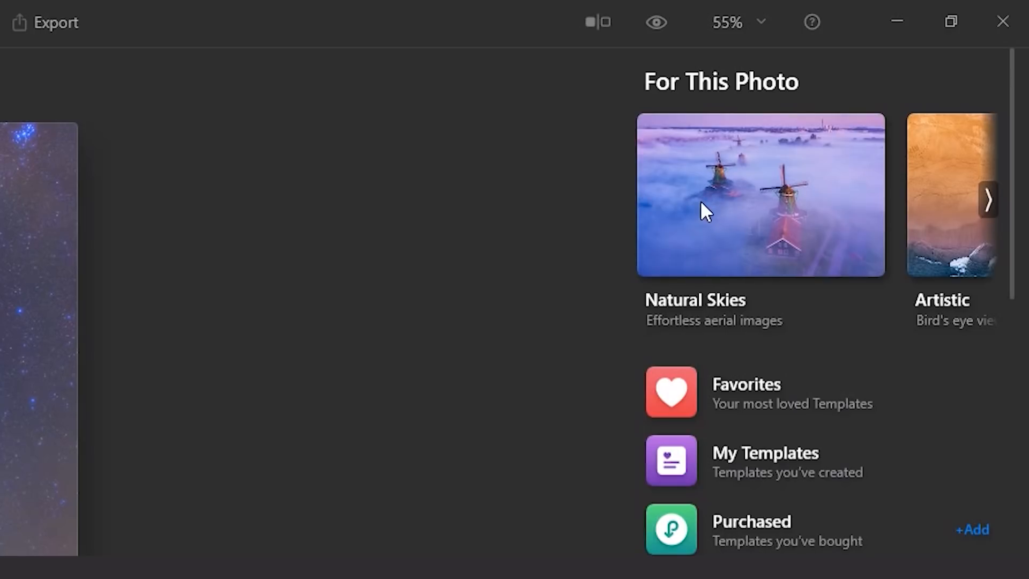
pyautogui.click(989, 191)
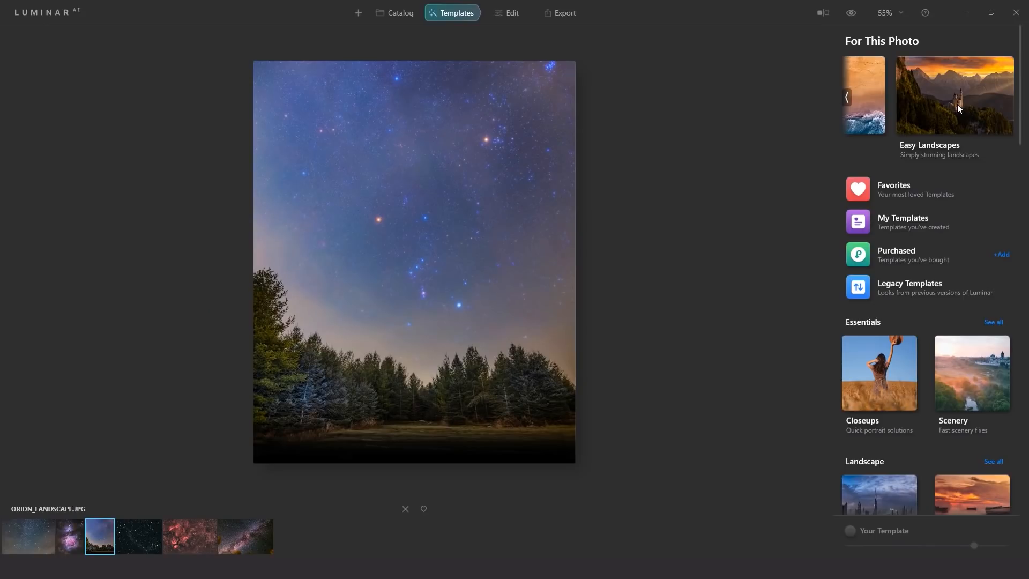
pyautogui.click(847, 97)
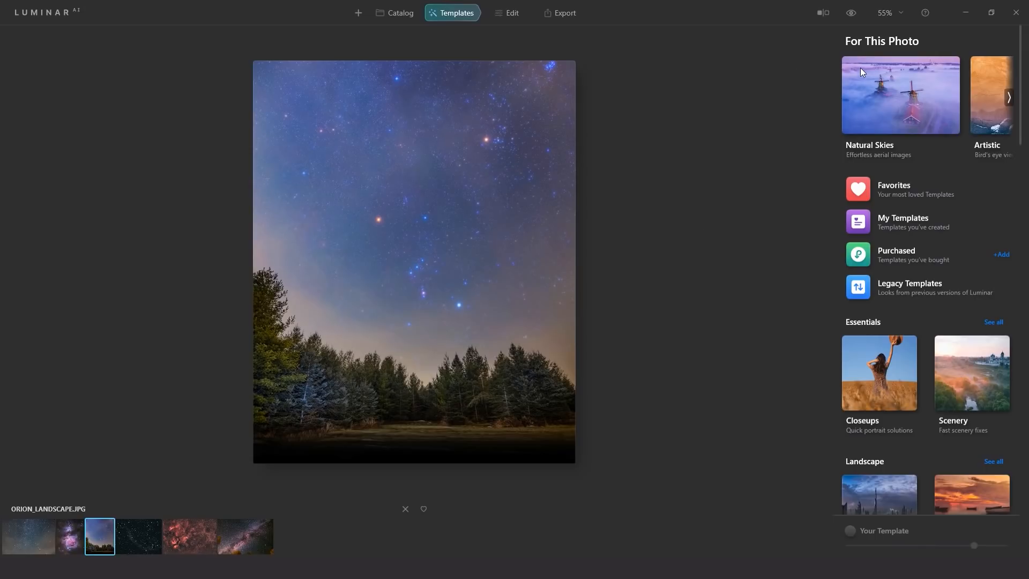
pyautogui.click(899, 89)
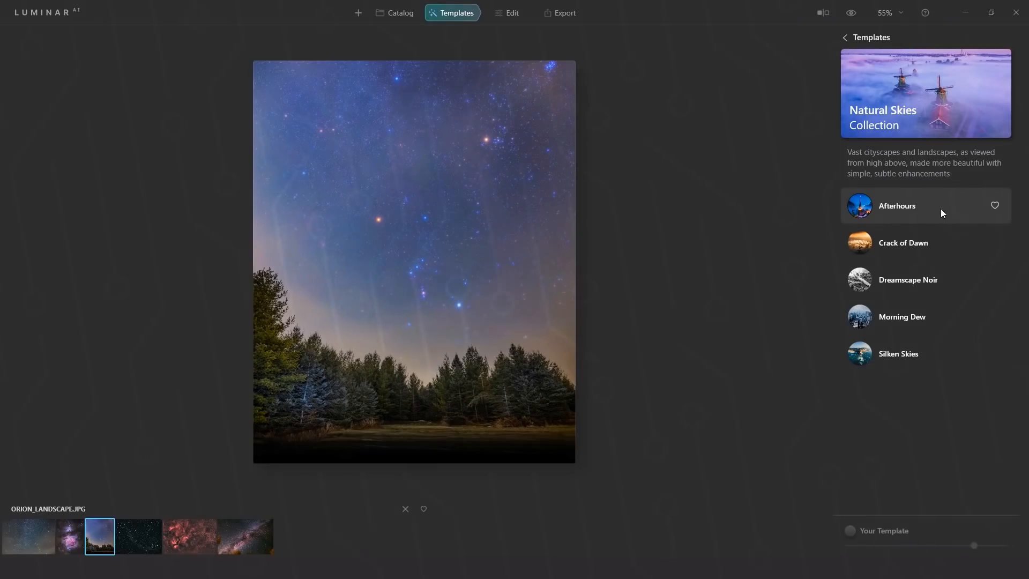
# Try the Afterhours template on the Orion landscape photo and reduce its strength to about a quarter.
pyautogui.click(941, 209)
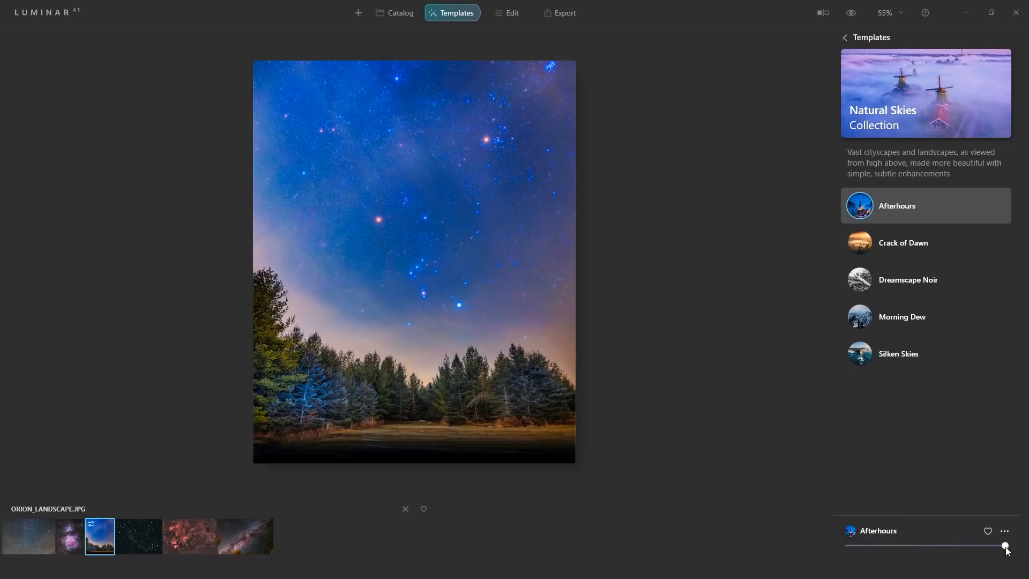
pyautogui.moveTo(920, 543); pyautogui.dragTo(853, 543)
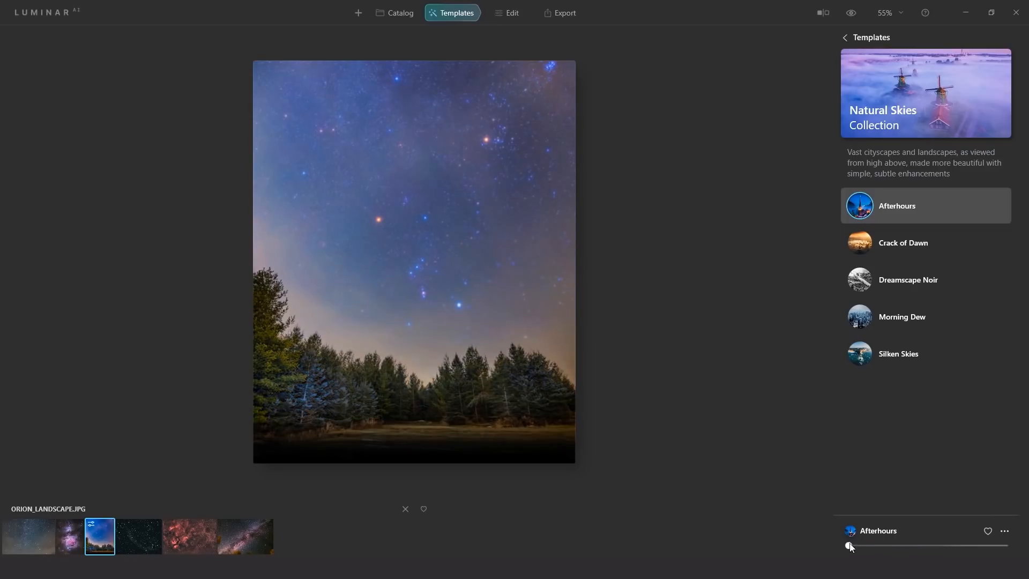
pyautogui.moveTo(866, 540)
pyautogui.mouseDown()
pyautogui.moveTo(897, 541)
pyautogui.moveTo(879, 542)
pyautogui.mouseUp()
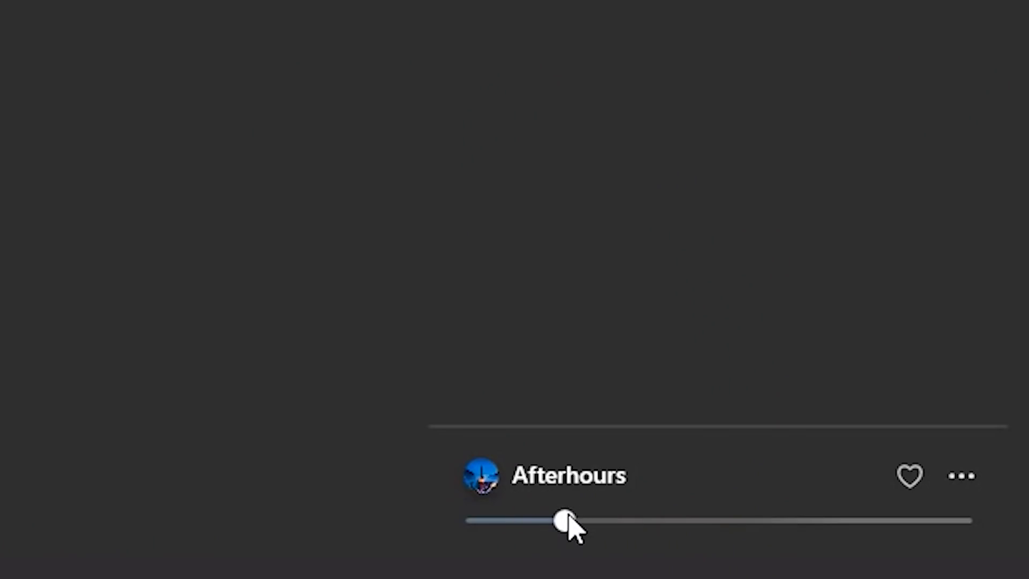
pyautogui.moveTo(568, 520); pyautogui.dragTo(583, 521)
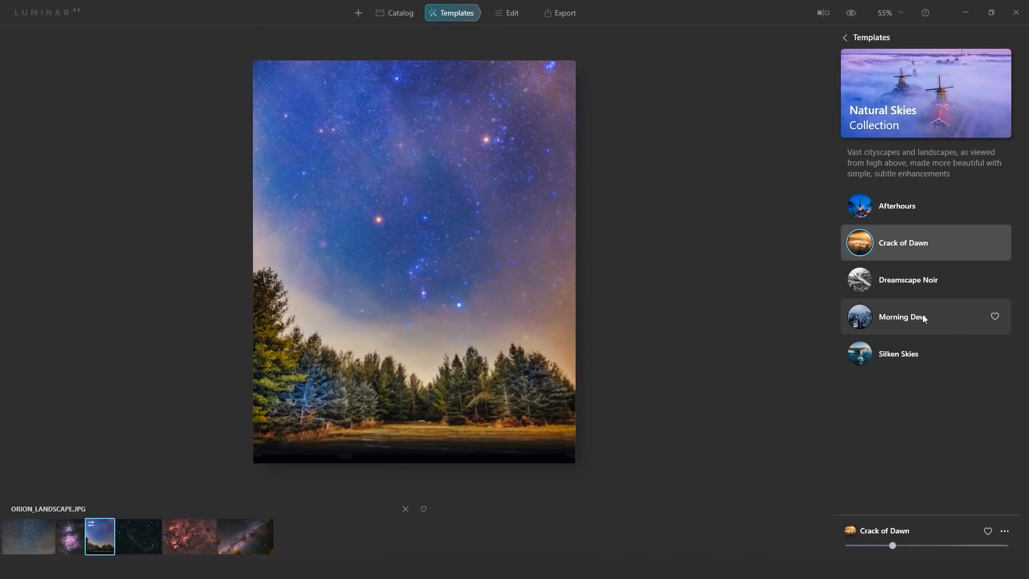
# Apply the Morning Dew template to the Orion landscape photo.
pyautogui.click(922, 314)
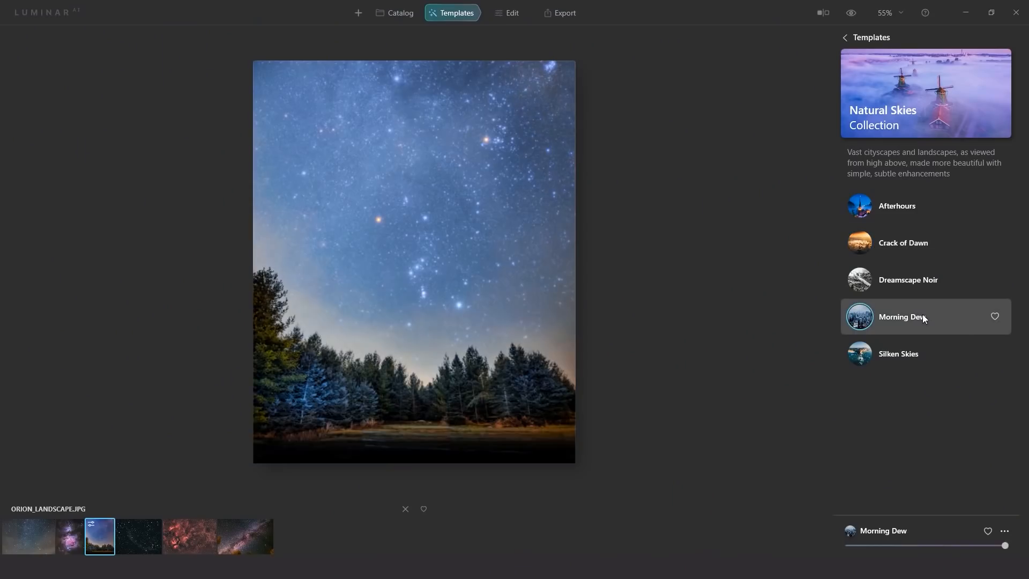
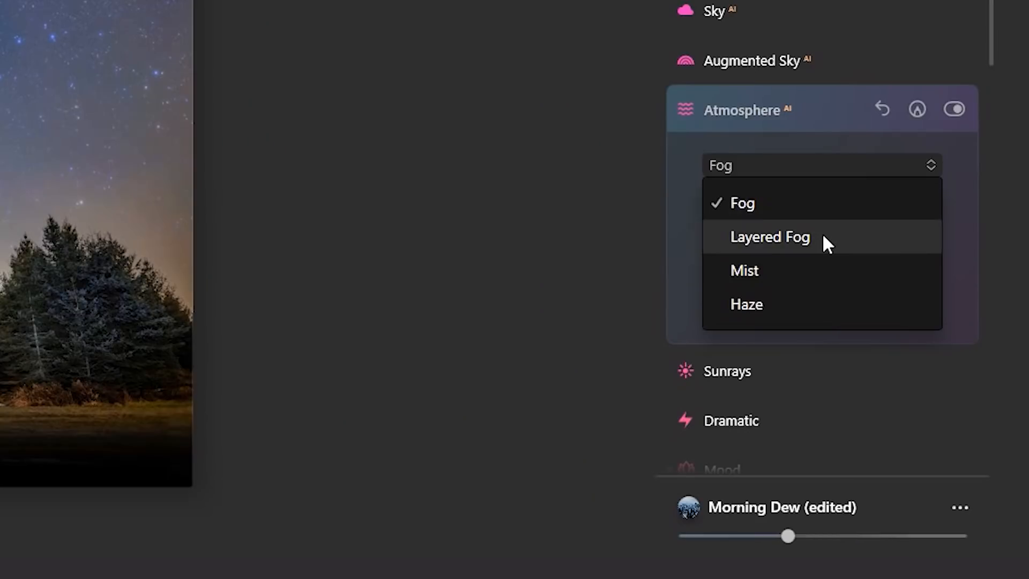
# Add a Layered Fog atmosphere with Amount 54, Depth 63 and Lightness 56, and switch the effect off and on to compare.
pyautogui.click(919, 394)
pyautogui.click(867, 381)
pyautogui.moveTo(722, 211); pyautogui.dragTo(802, 218)
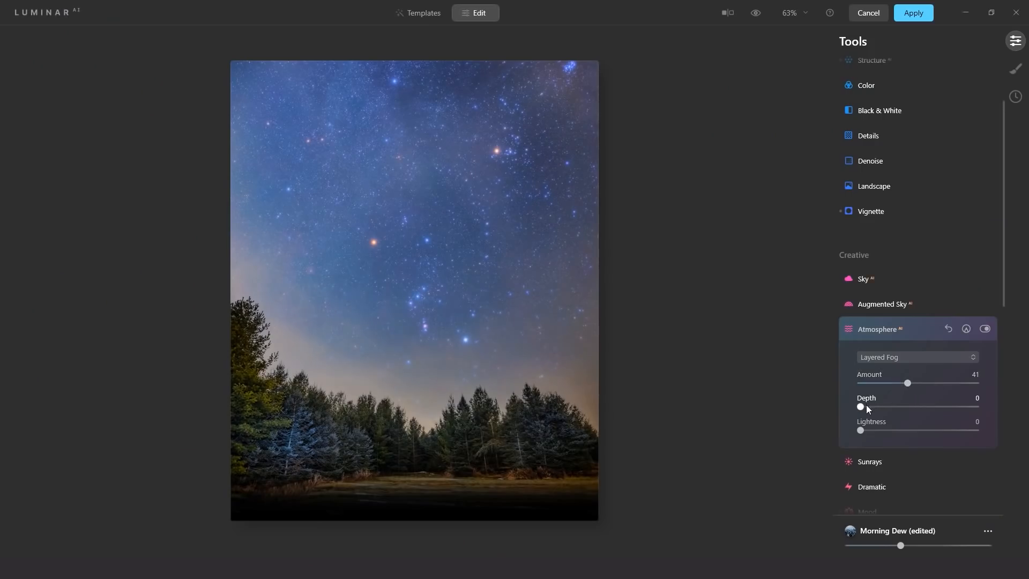
pyautogui.moveTo(860, 407); pyautogui.dragTo(928, 407)
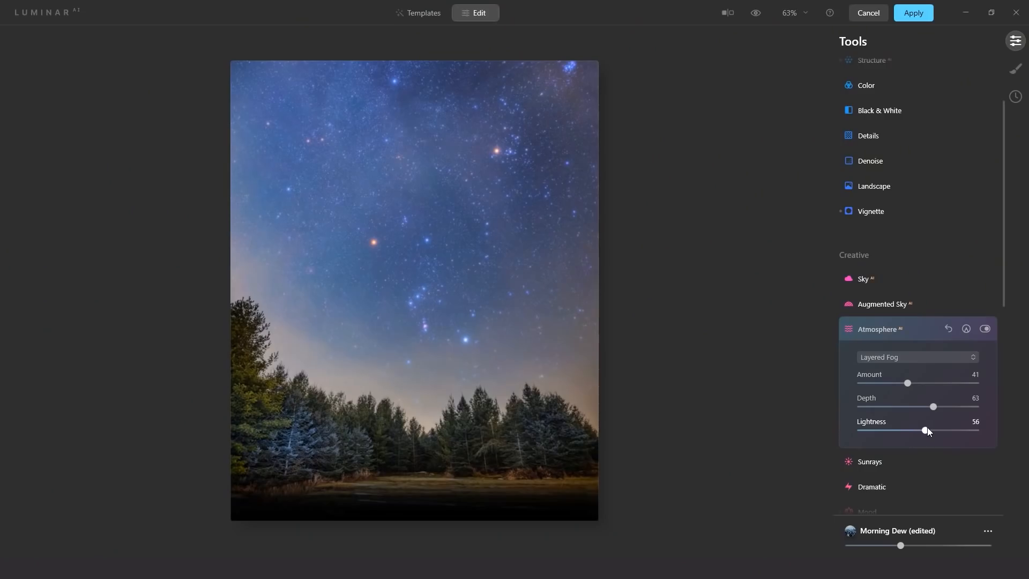
pyautogui.moveTo(907, 383)
pyautogui.mouseDown()
pyautogui.moveTo(962, 383)
pyautogui.moveTo(918, 384)
pyautogui.moveTo(959, 379)
pyautogui.moveTo(925, 378)
pyautogui.mouseUp()
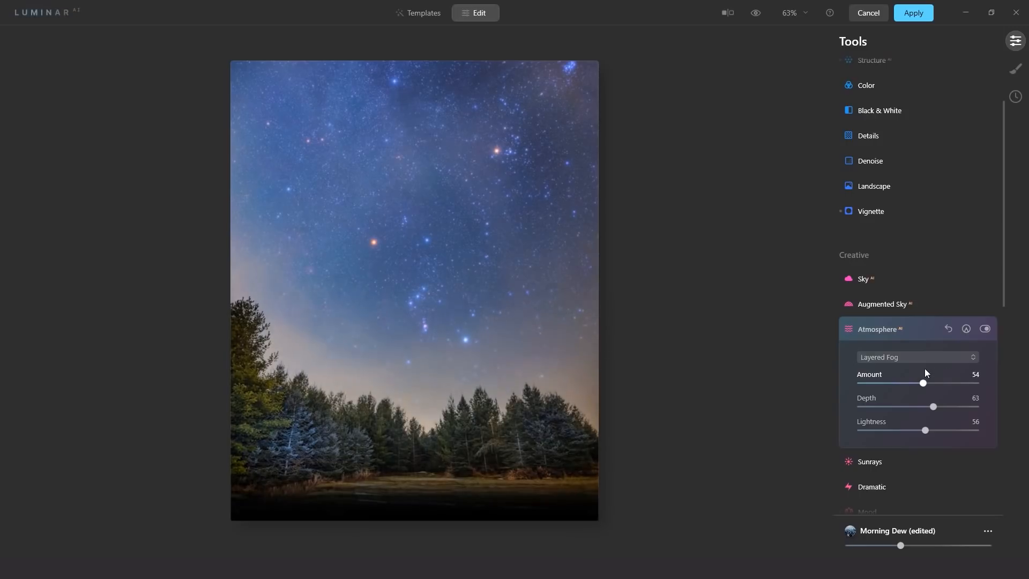
pyautogui.click(984, 329)
pyautogui.click(984, 329)
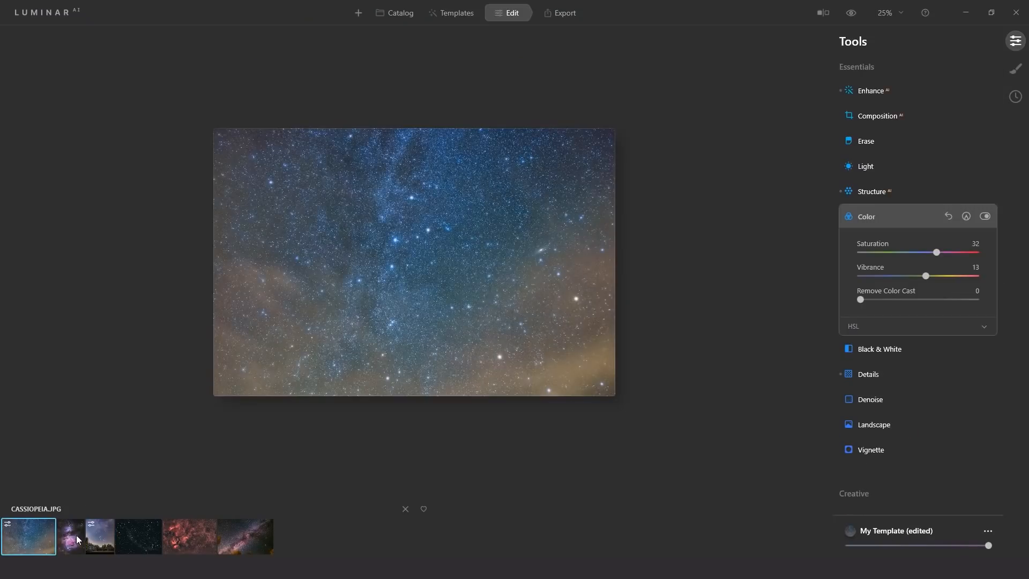
# Open ORION.JPG for editing and set its Enhance AI Accent to 38.
pyautogui.click(72, 537)
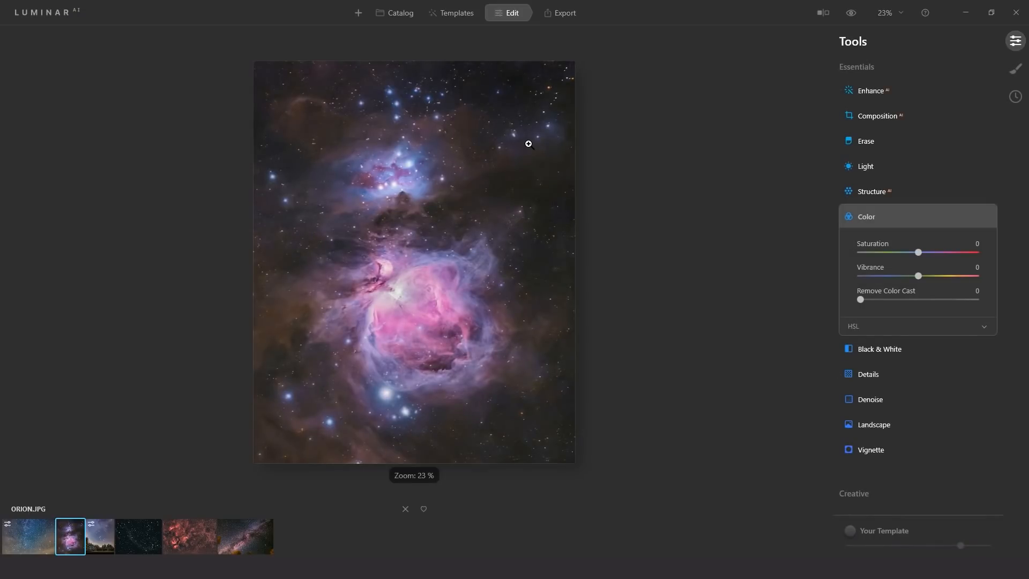
pyautogui.click(887, 221)
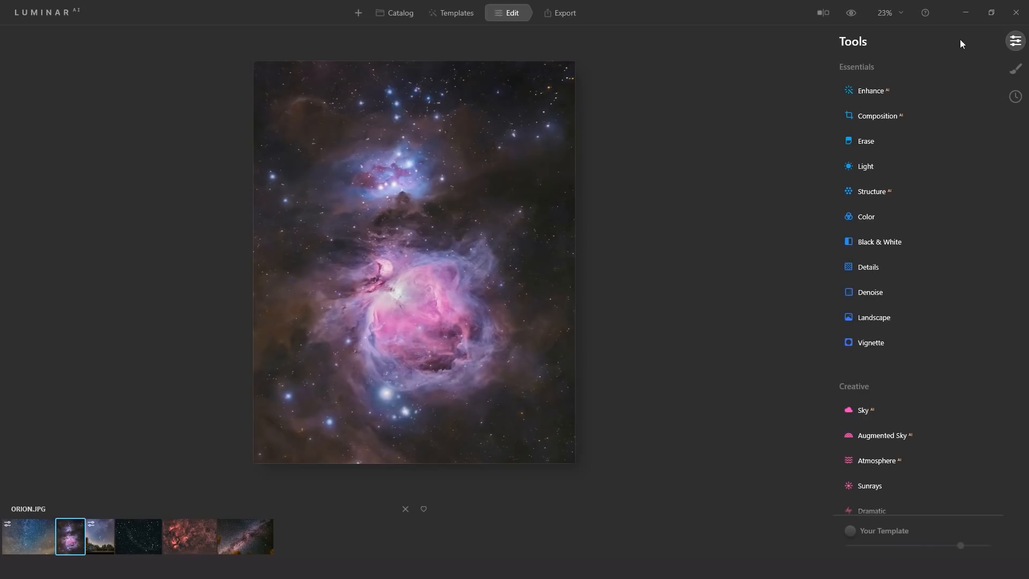
pyautogui.click(871, 91)
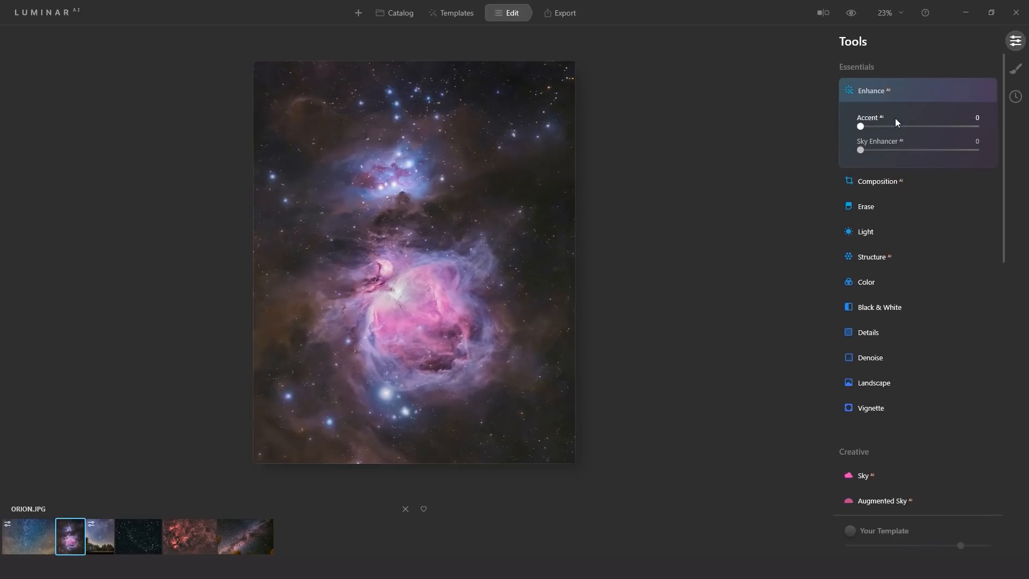
pyautogui.moveTo(866, 124); pyautogui.dragTo(913, 127)
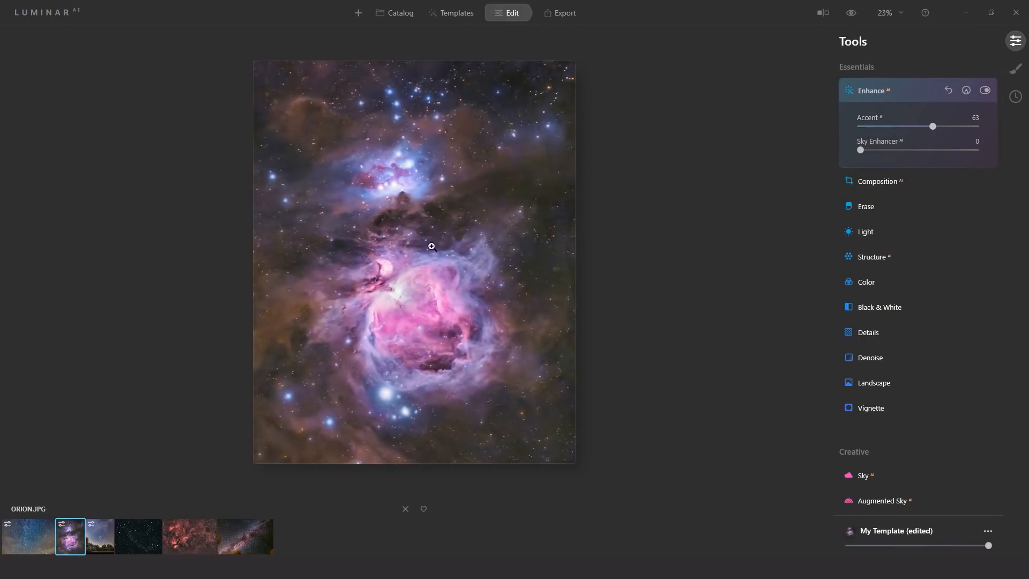
pyautogui.moveTo(931, 127); pyautogui.dragTo(896, 131)
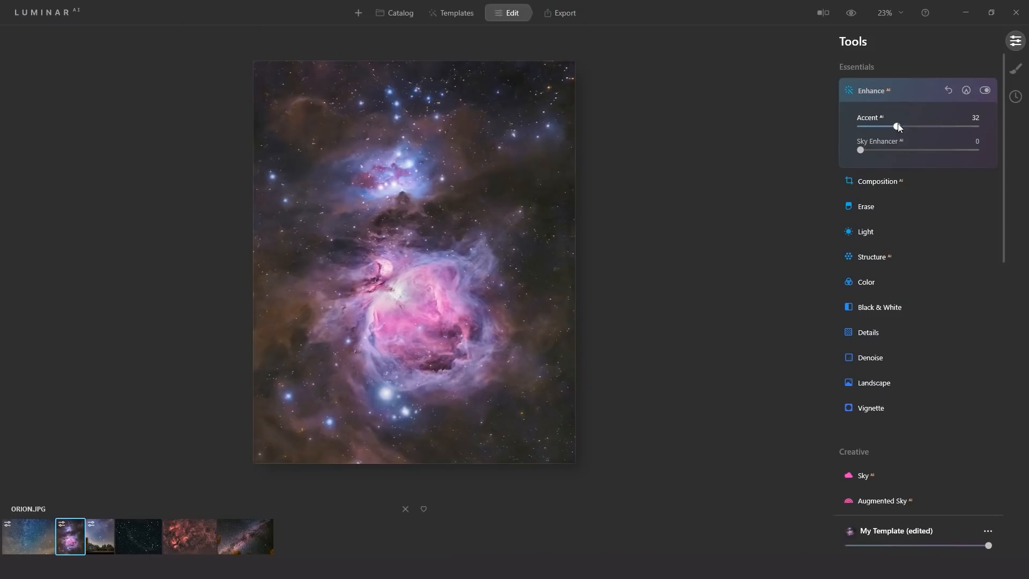
pyautogui.moveTo(896, 127)
pyautogui.mouseDown()
pyautogui.moveTo(861, 126)
pyautogui.moveTo(905, 126)
pyautogui.mouseUp()
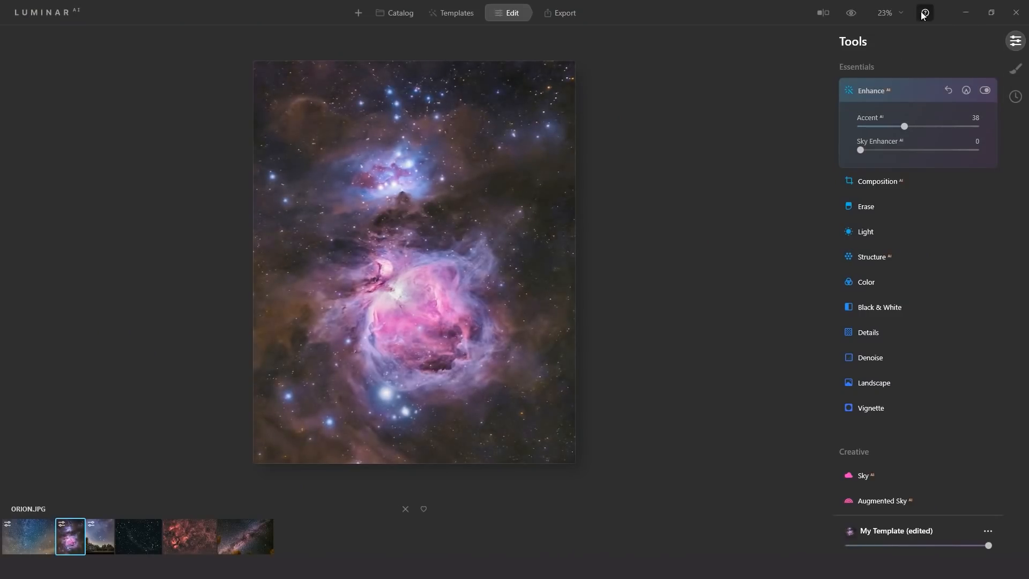
# Examine the enhanced nebula at 50% and 25% zoom, and compare the original image with the Accent +38 edit in the history.
pyautogui.click(904, 8)
pyautogui.click(910, 76)
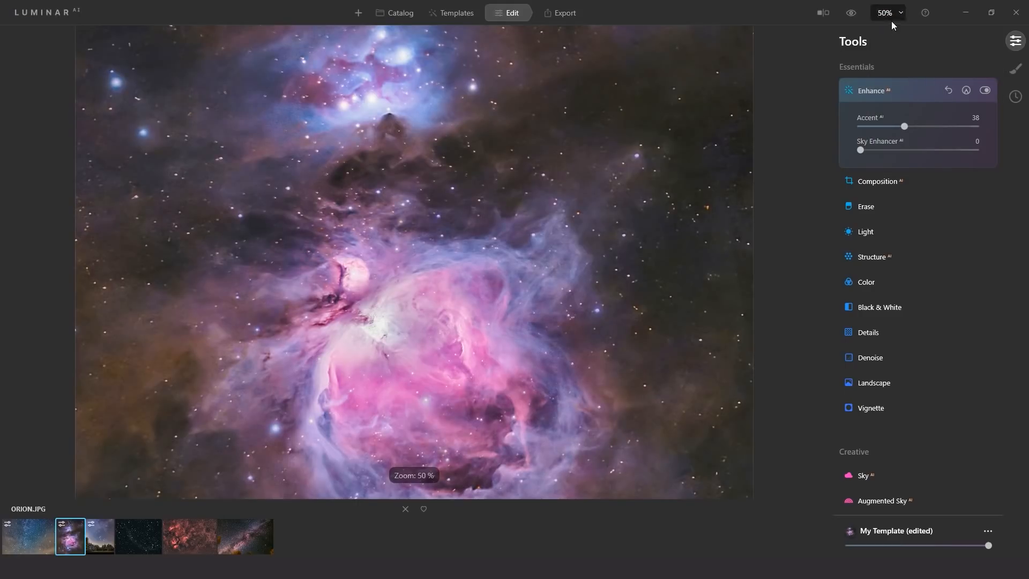
pyautogui.click(901, 14)
pyautogui.click(907, 57)
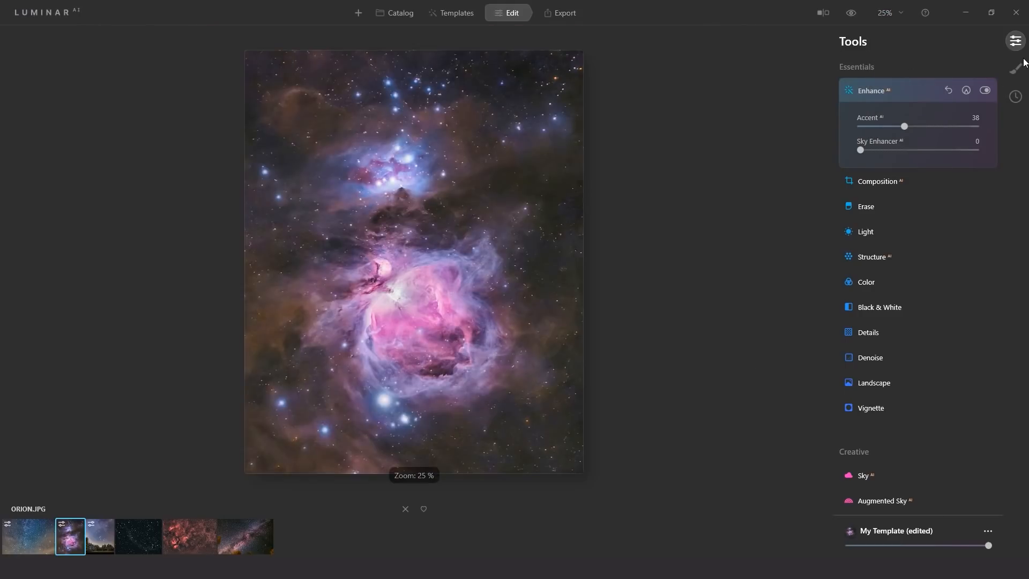
pyautogui.click(1016, 97)
pyautogui.click(893, 126)
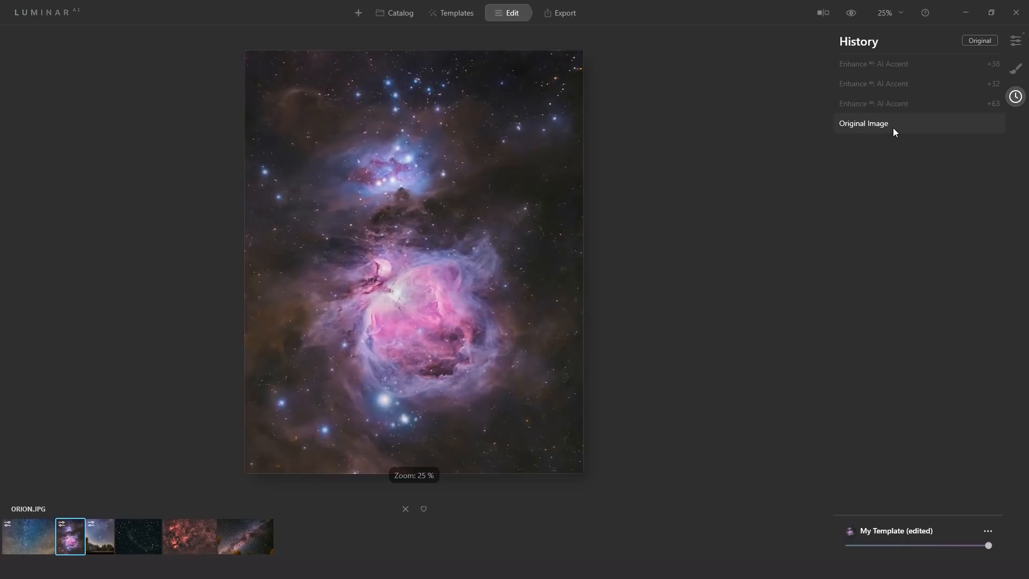
pyautogui.click(884, 69)
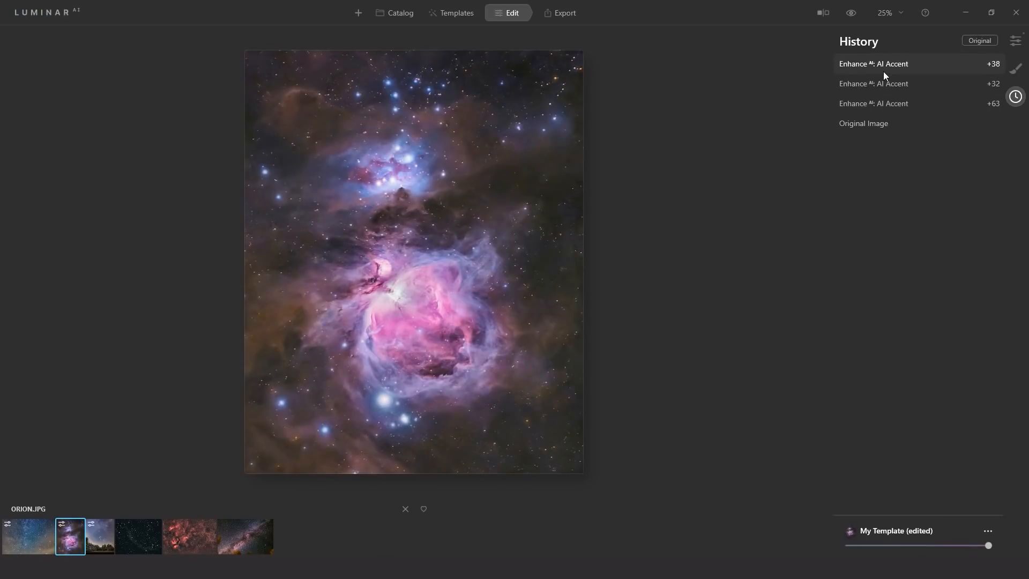
pyautogui.click(880, 115)
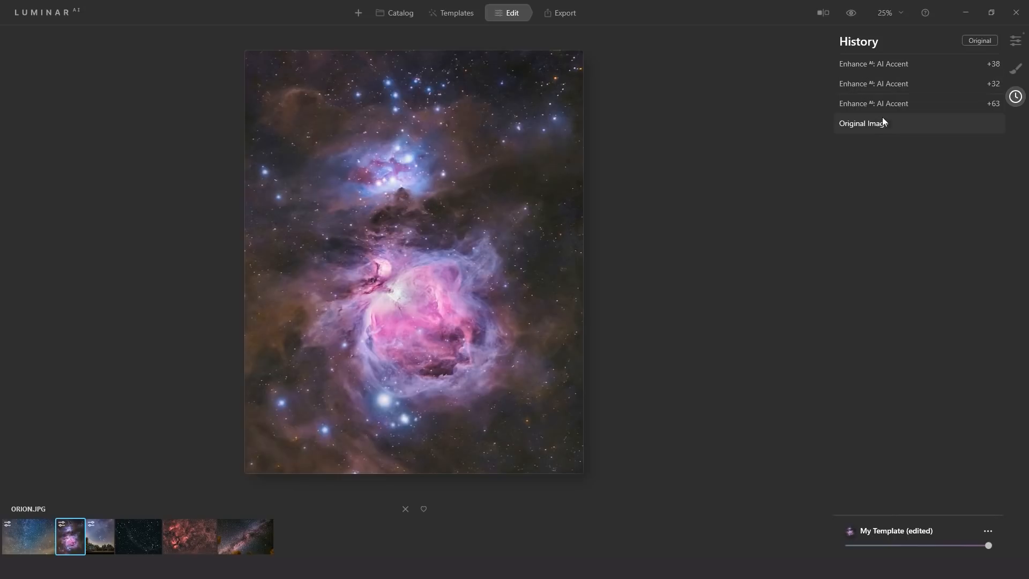
# Restore the Accent +38 edit of the Orion nebula and set its Structure AI Amount to 11.
pyautogui.click(906, 63)
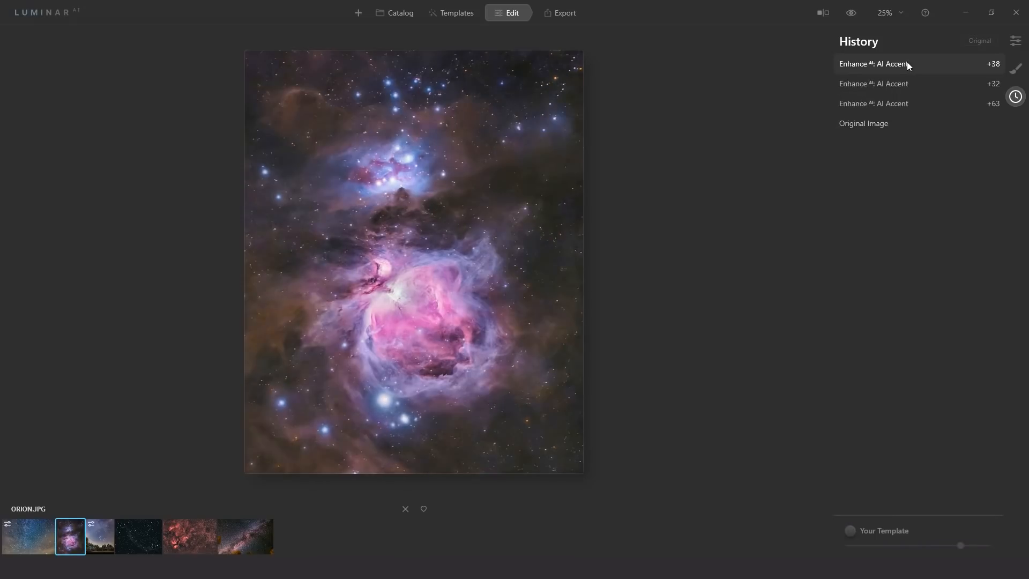
pyautogui.click(873, 92)
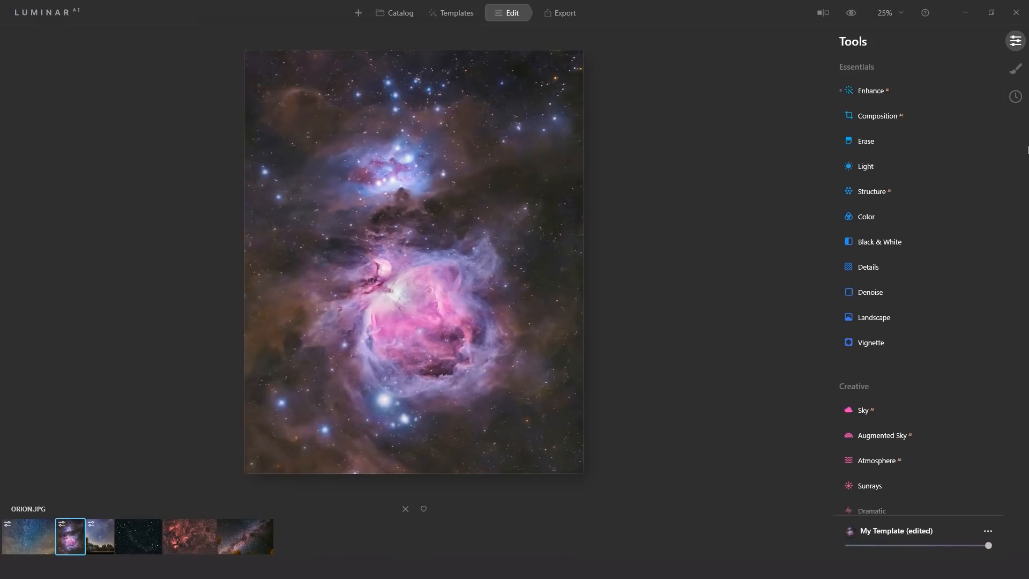
pyautogui.click(884, 192)
pyautogui.moveTo(919, 227); pyautogui.dragTo(949, 227)
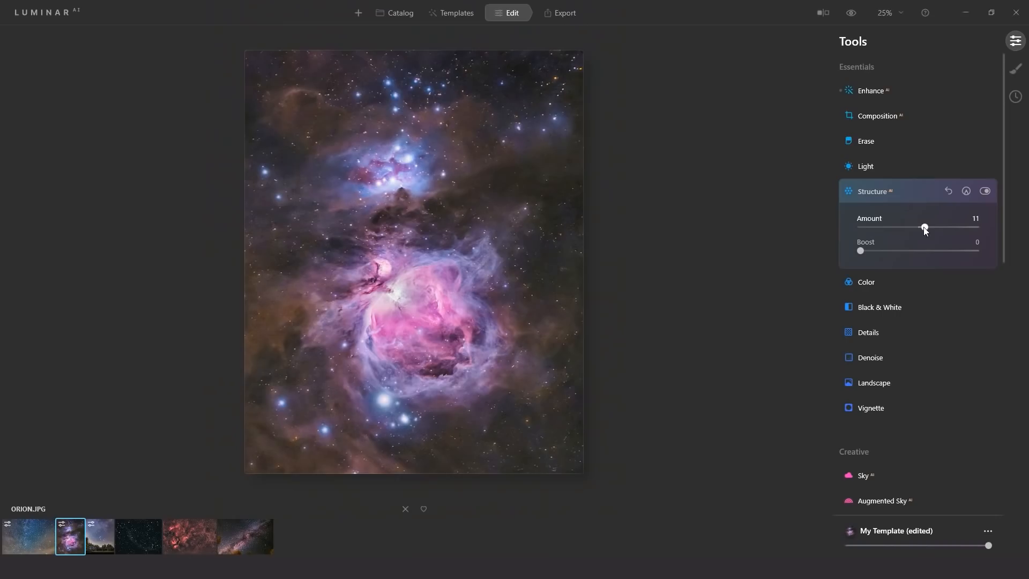
pyautogui.click(867, 189)
# Compare the Enhance AI Accent +38 state with the Structure AI Amount +11 state in the edit history.
pyautogui.click(1016, 97)
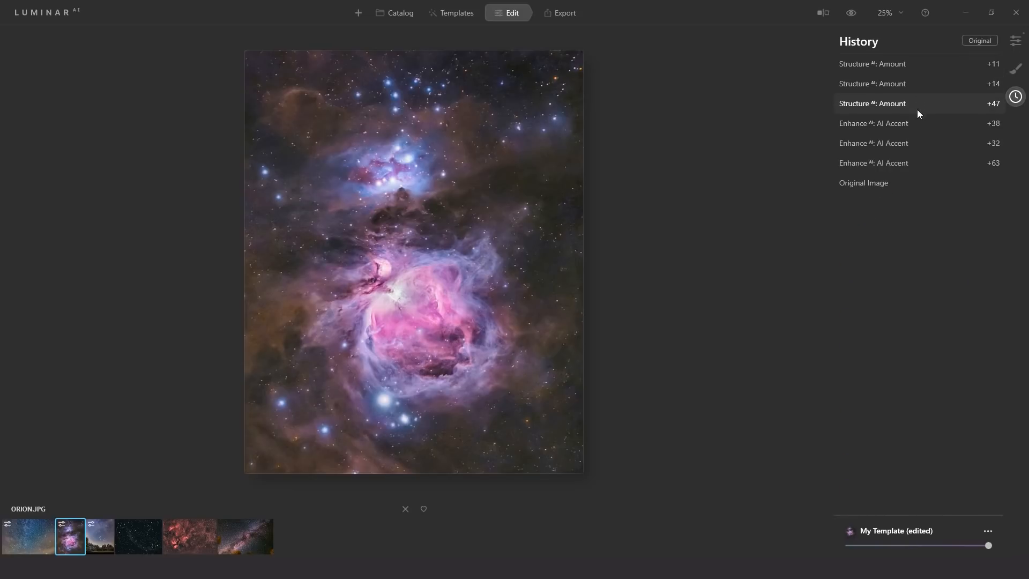
pyautogui.click(926, 123)
pyautogui.click(919, 64)
pyautogui.click(1016, 41)
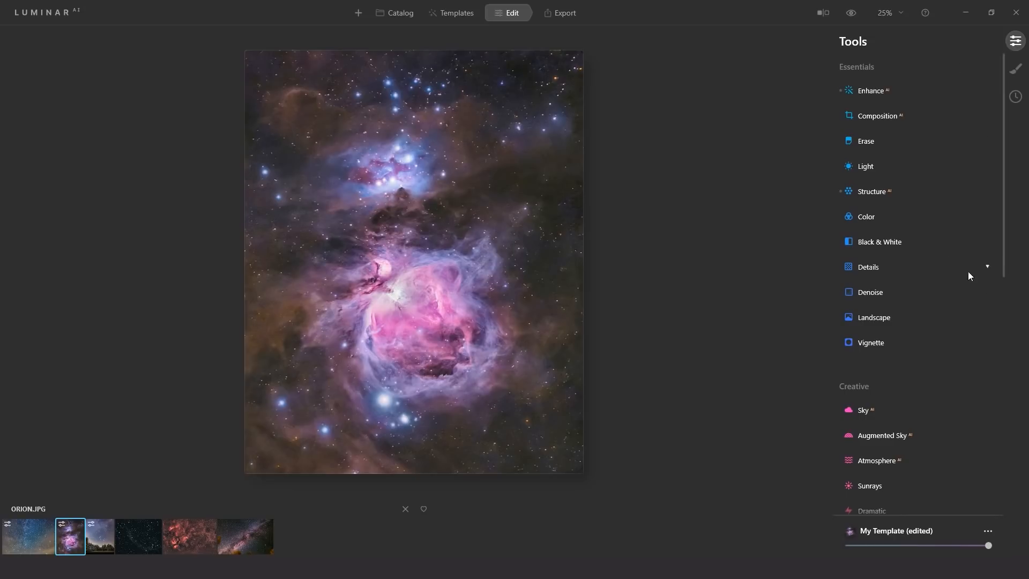
# Apply Luminosity Denoise to the Orion nebula, trying 46 and settling on a lower amount.
pyautogui.click(879, 292)
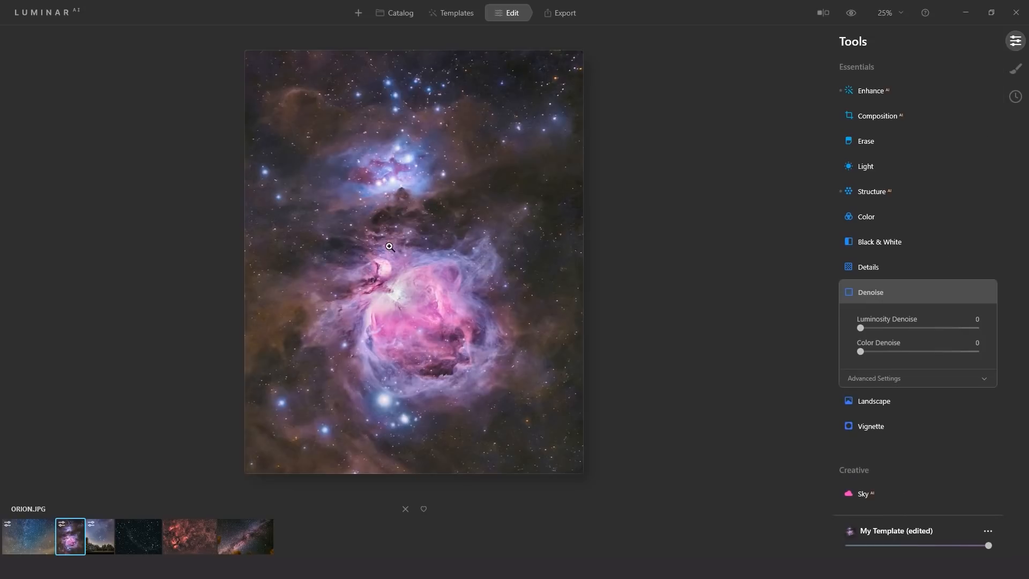
pyautogui.moveTo(860, 327); pyautogui.dragTo(912, 327)
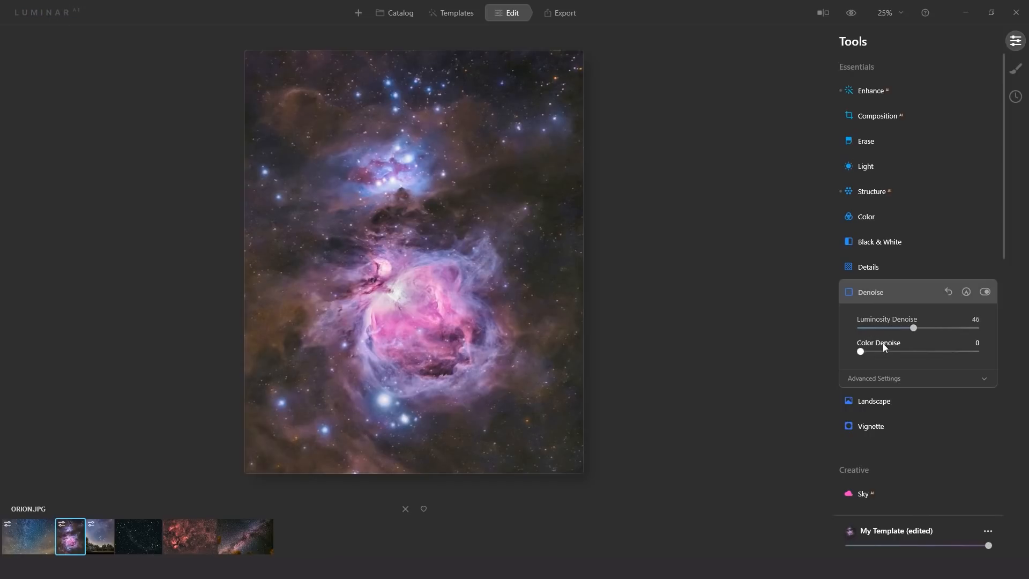
pyautogui.moveTo(914, 327); pyautogui.dragTo(900, 328)
pyautogui.moveTo(901, 328); pyautogui.dragTo(882, 328)
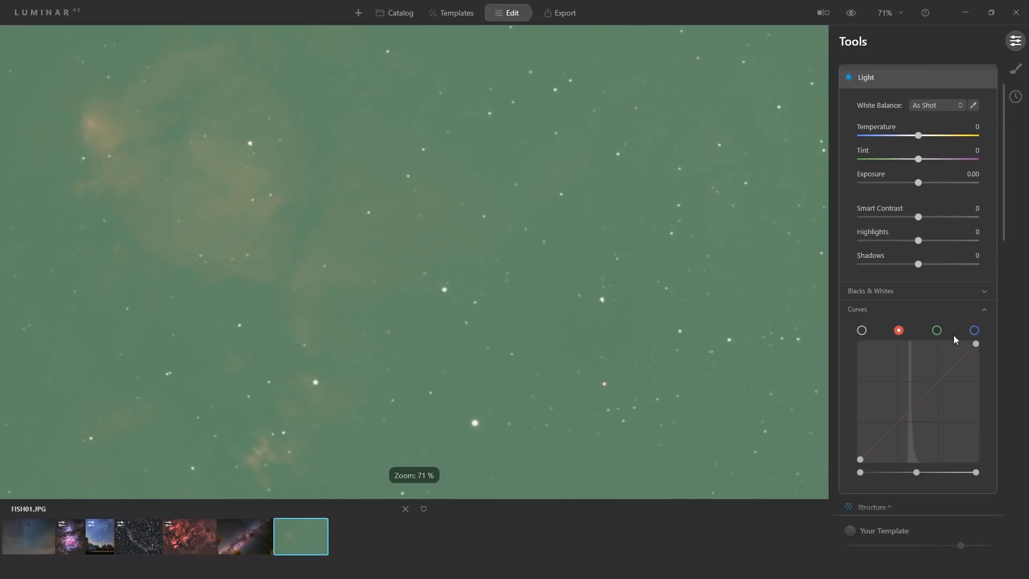
# Raise the black points of the red, combined and green curves in FISH01.JPG, adding a midpoint to the combined curve.
pyautogui.moveTo(861, 420); pyautogui.dragTo(882, 418)
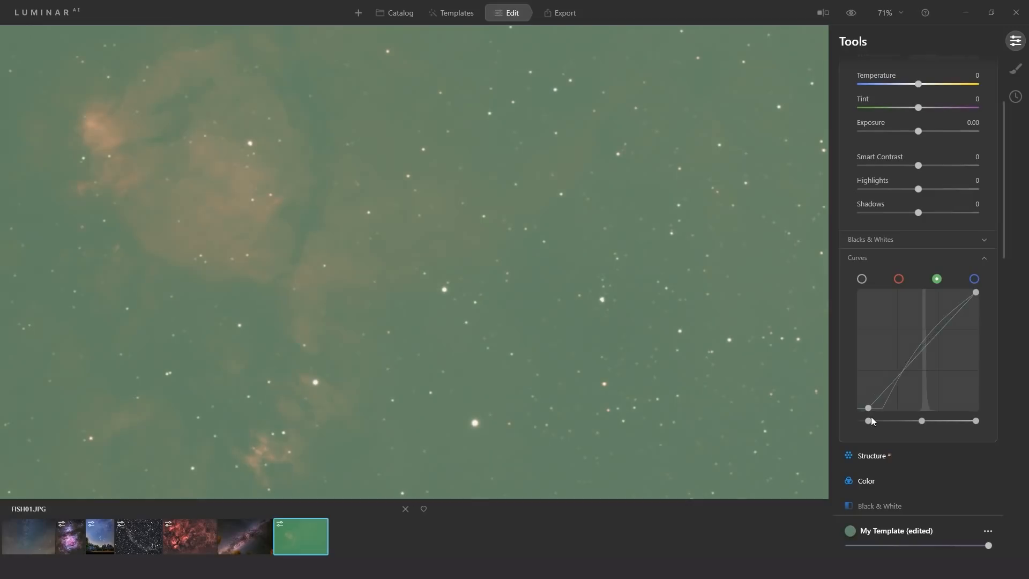
pyautogui.click(862, 279)
pyautogui.moveTo(884, 408); pyautogui.dragTo(900, 410)
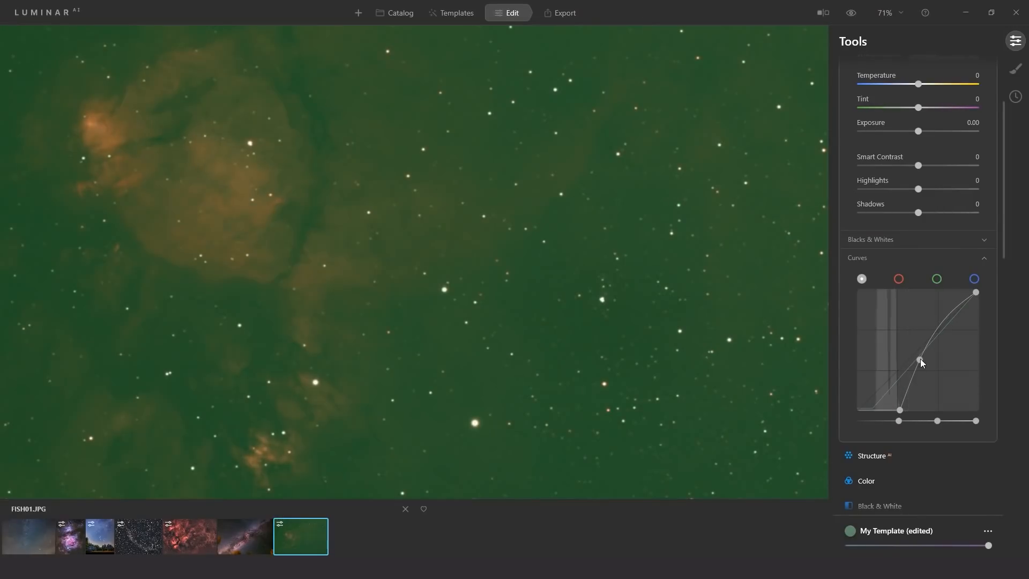
pyautogui.moveTo(919, 363); pyautogui.dragTo(917, 359)
pyautogui.click(937, 280)
pyautogui.moveTo(873, 421); pyautogui.dragTo(885, 419)
# Close the curves and set Smart Contrast to 14, keeping Highlights at 0.
pyautogui.click(911, 257)
pyautogui.moveTo(918, 165); pyautogui.dragTo(926, 165)
pyautogui.moveTo(918, 189)
pyautogui.mouseDown()
pyautogui.moveTo(930, 188)
pyautogui.moveTo(918, 189)
pyautogui.mouseUp()
# Try sampling a neutral point in the nebula image for white balance, and return to the previous edit in the history.
pyautogui.click(973, 70)
pyautogui.click(266, 274)
pyautogui.click(266, 274)
pyautogui.click(1016, 97)
pyautogui.click(948, 84)
pyautogui.click(1015, 41)
# At 50% zoom, sample a neutral background area for a custom white balance with Temperature -9 and Tint 42.
pyautogui.click(888, 13)
pyautogui.click(891, 70)
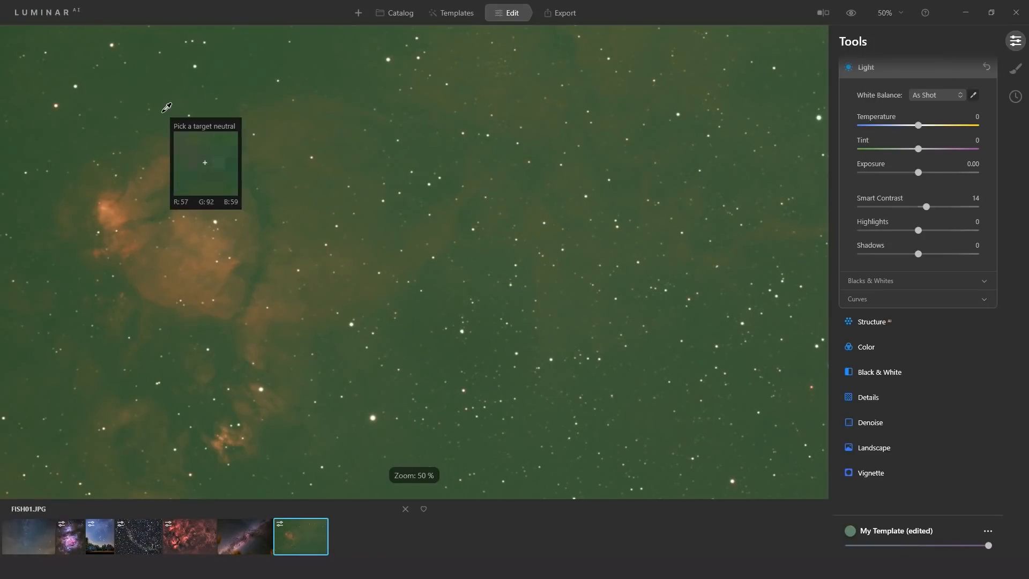
pyautogui.click(913, 125)
# Raise the black point of the blue curve slightly and close the Light tool.
pyautogui.click(912, 299)
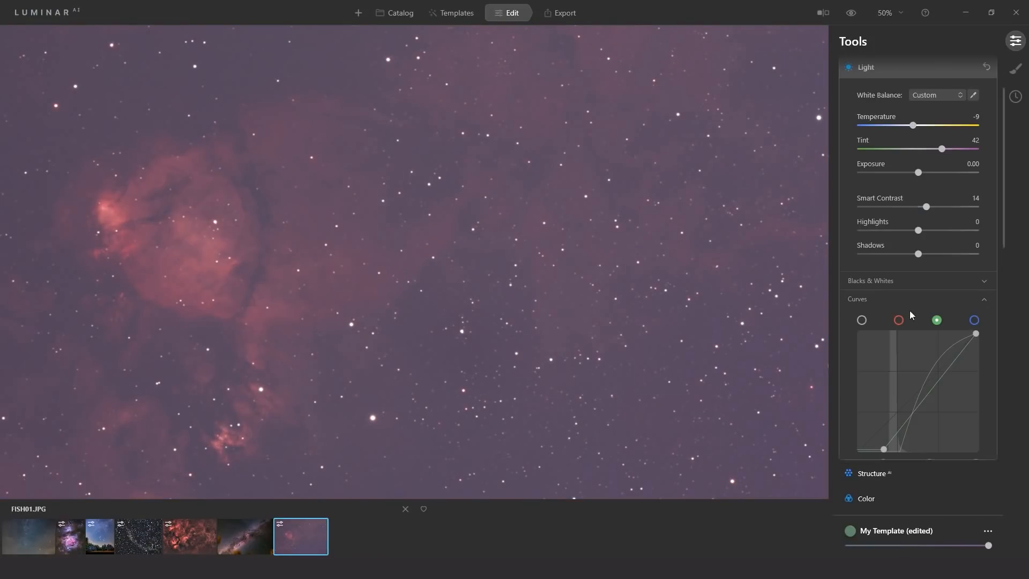
pyautogui.click(974, 320)
pyautogui.moveTo(861, 462); pyautogui.dragTo(864, 462)
pyautogui.click(865, 67)
# Strengthen the detail in the nebula image with the Details tool.
pyautogui.click(872, 169)
pyautogui.moveTo(860, 287); pyautogui.dragTo(892, 287)
pyautogui.click(871, 168)
# Set the Enhance AI Accent of the nebula image to 49.
pyautogui.scroll(3, 871, 72)
pyautogui.click(886, 89)
pyautogui.moveTo(860, 127); pyautogui.dragTo(918, 126)
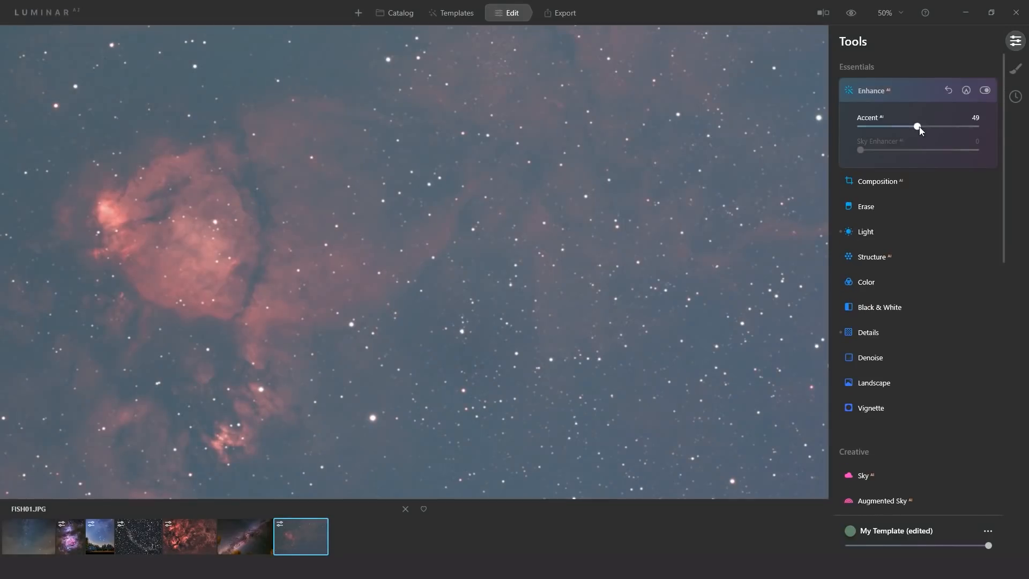
pyautogui.click(879, 90)
pyautogui.scroll(-7, 874, 317)
pyautogui.click(981, 383)
pyautogui.click(981, 364)
pyautogui.scroll(7, 887, 252)
pyautogui.scroll(1, 898, 233)
pyautogui.click(885, 218)
pyautogui.click(882, 219)
# Set the nebula image's Saturation to 17, Vibrance to 9 and Remove Color Cast to 29.
pyautogui.click(874, 164)
pyautogui.moveTo(919, 200); pyautogui.dragTo(924, 223)
pyautogui.moveTo(861, 246); pyautogui.dragTo(894, 246)
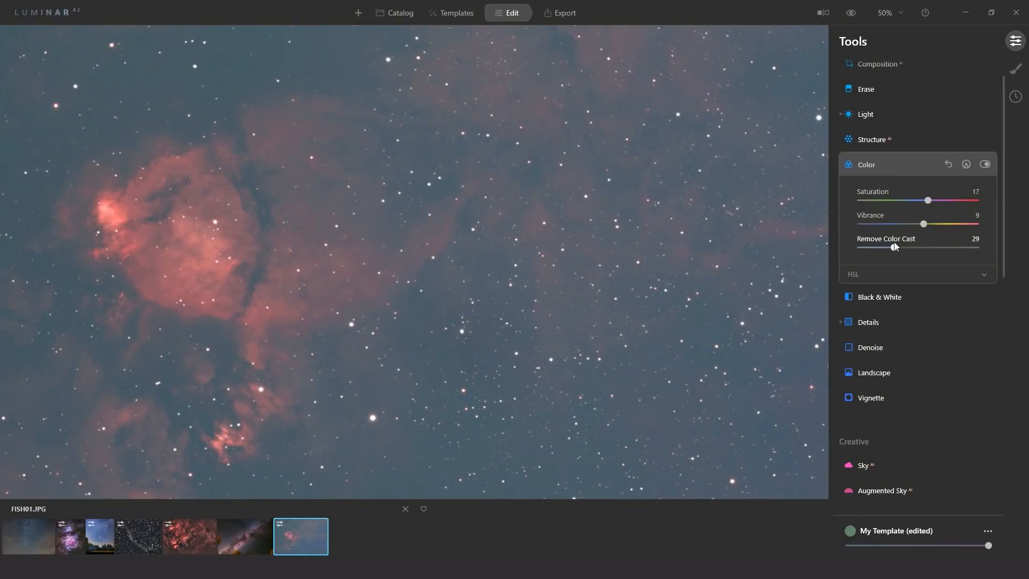
pyautogui.click(874, 165)
# Darken the sky background by raising the combined curve's black point slightly, and switch to the green curve.
pyautogui.moveTo(297, 170); pyautogui.dragTo(418, 117)
pyautogui.click(866, 115)
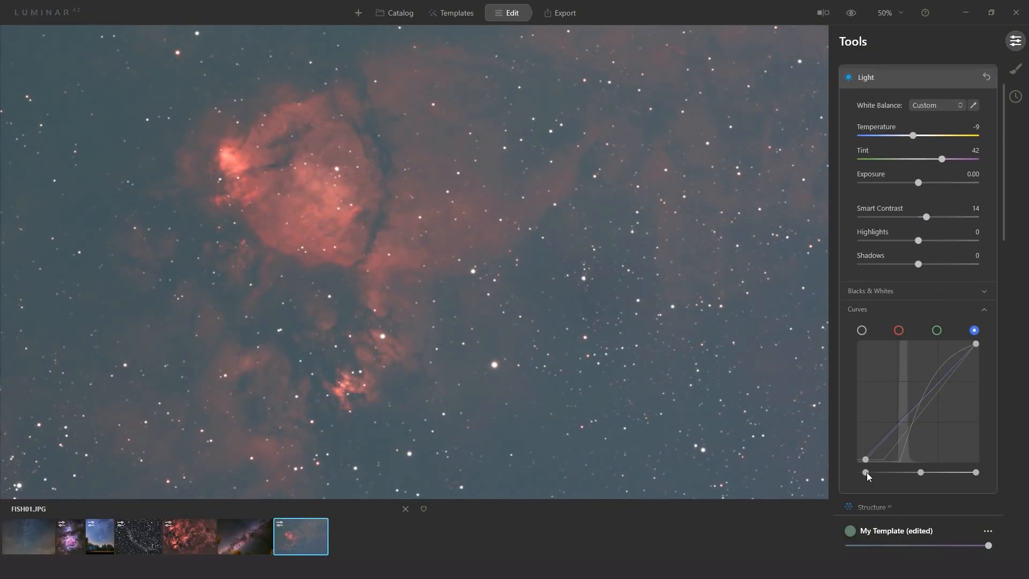
pyautogui.moveTo(900, 462); pyautogui.dragTo(903, 462)
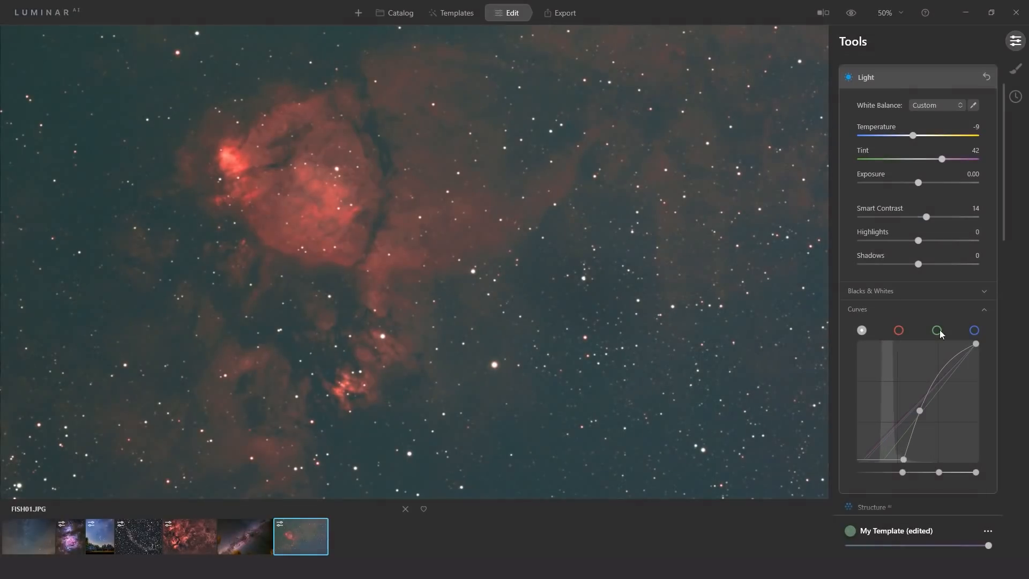
pyautogui.click(937, 330)
# Fit the whole nebula image in view and review its Light settings and curves.
pyautogui.click(889, 13)
pyautogui.click(894, 54)
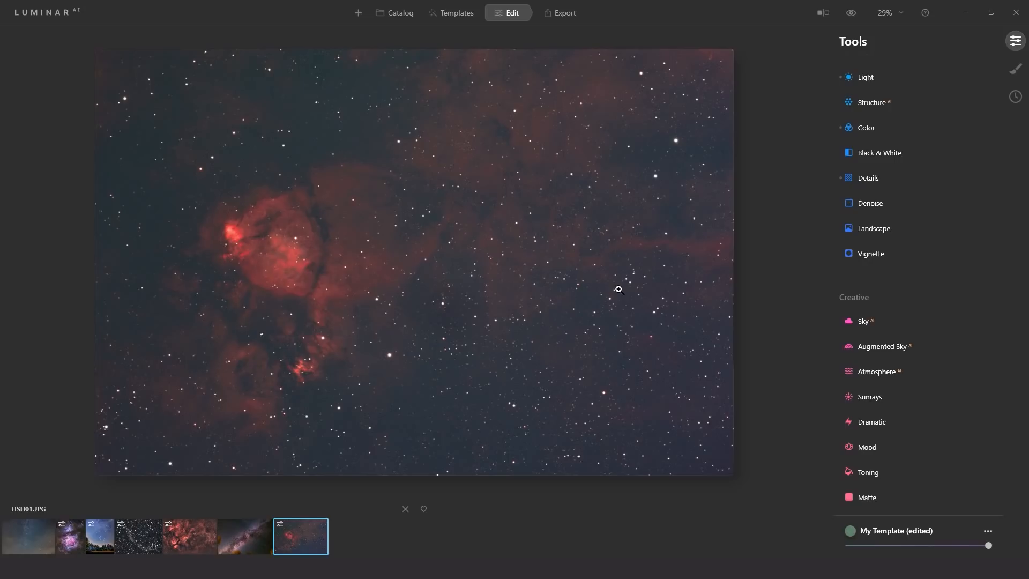
pyautogui.click(918, 77)
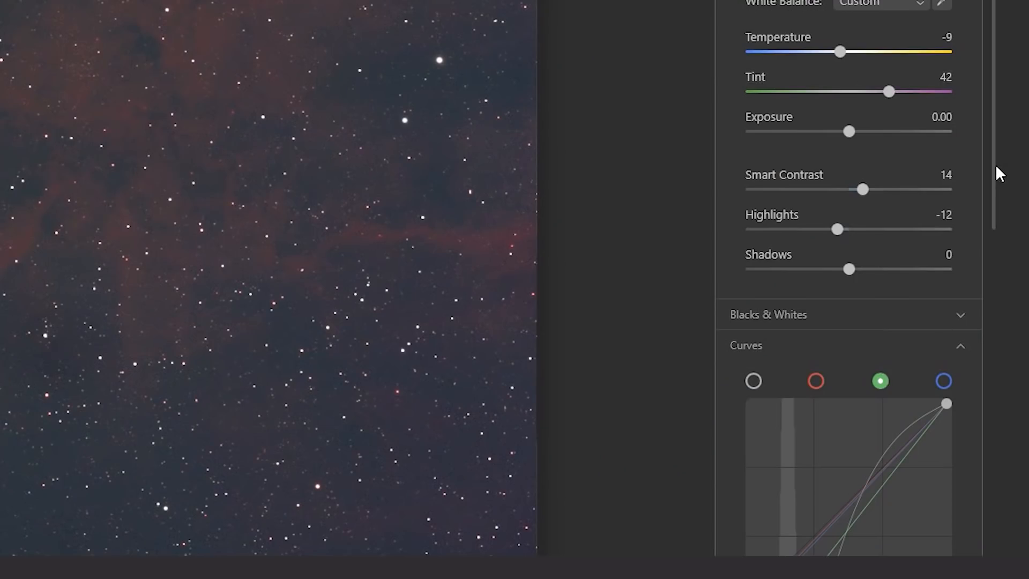
pyautogui.scroll(-4, 995, 177)
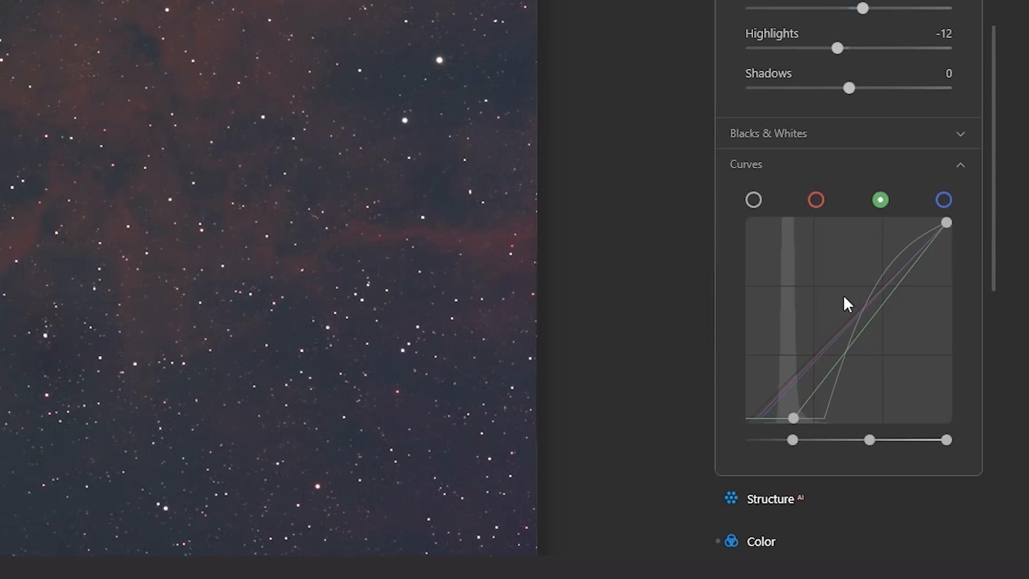